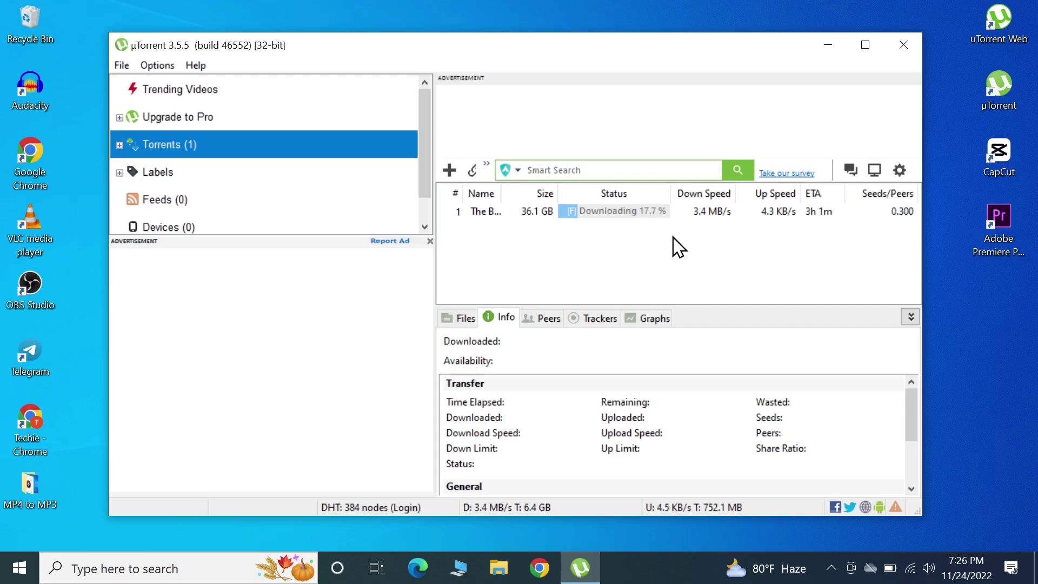
- Stop the 36.1 GB torrent from the toolbar overflow menu, leaving it at 17.7%
click(610, 212)
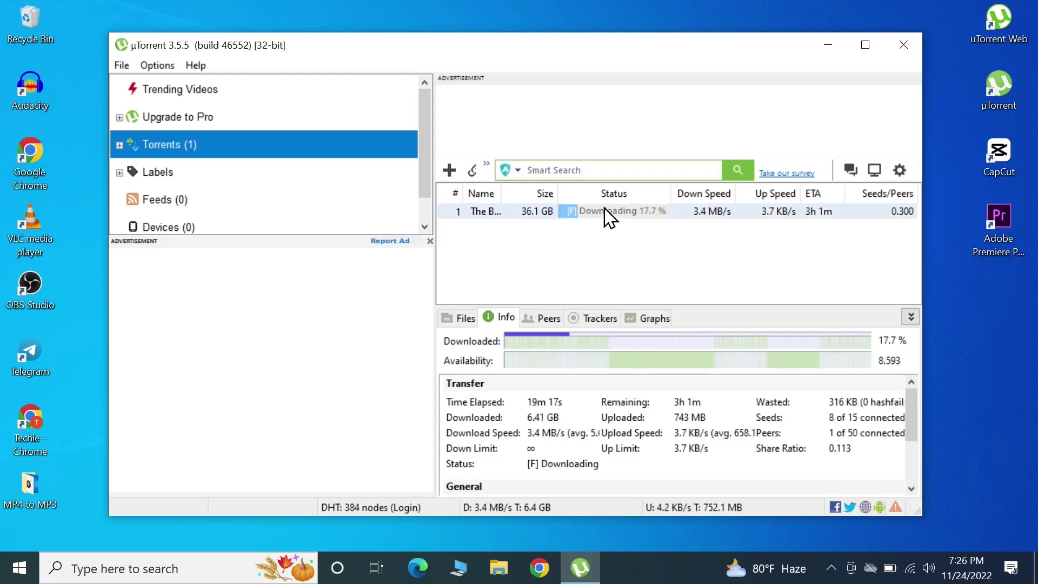
click(488, 164)
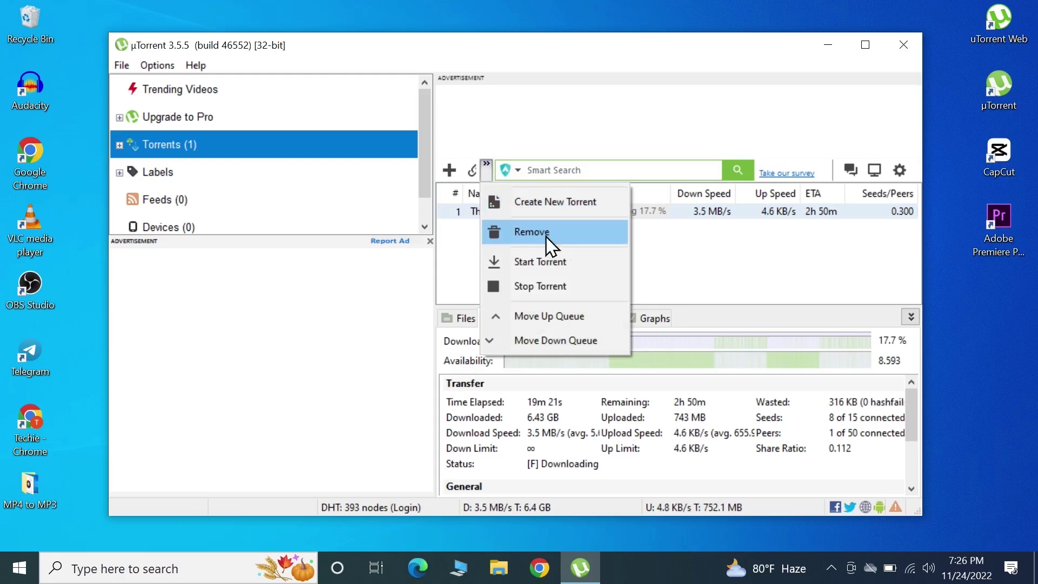
click(564, 296)
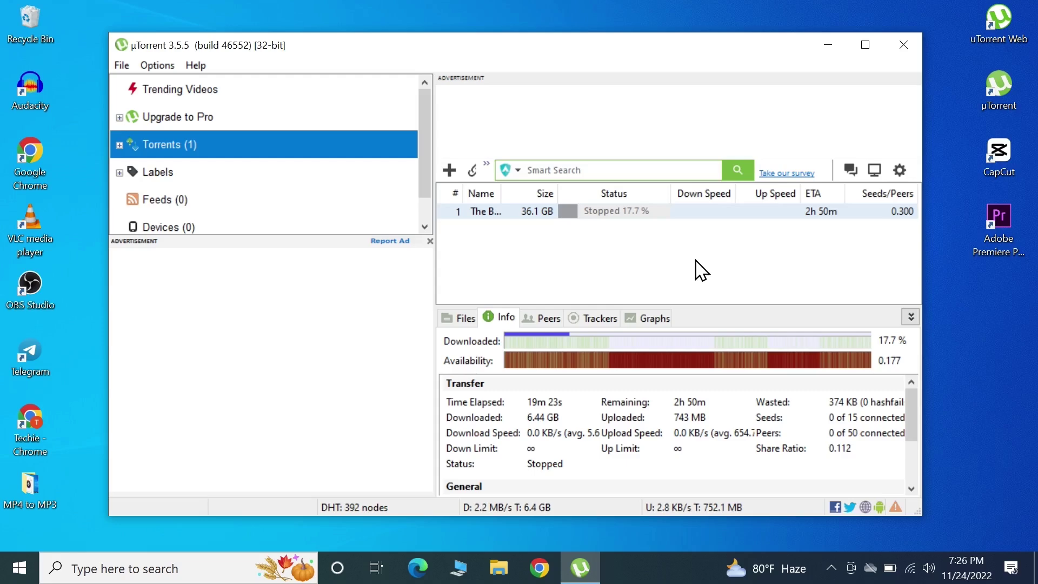
- In General preferences, enable Pre-allocate all files and Append .!ut to incomplete files, then apply
click(156, 66)
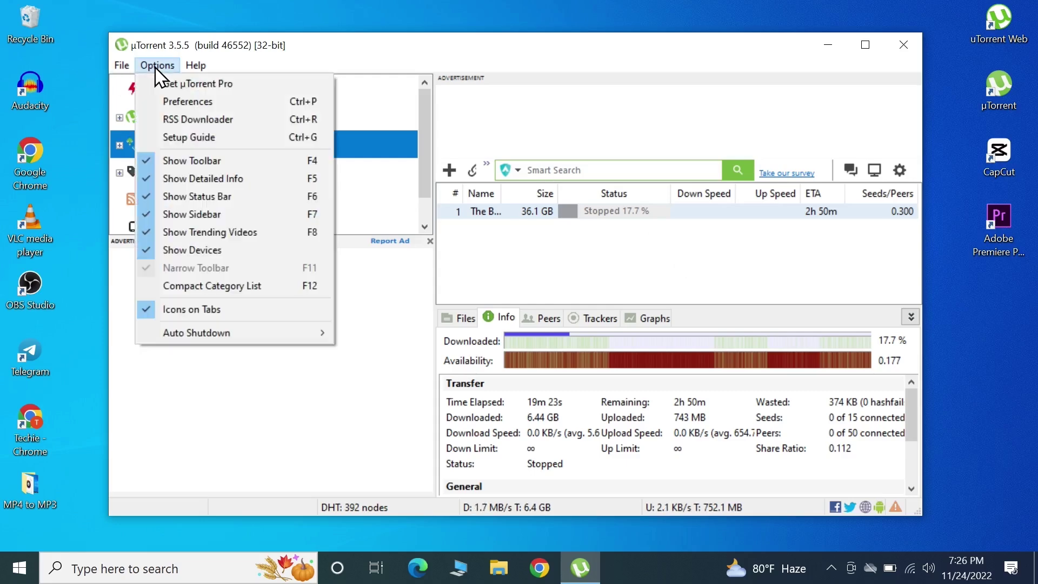
click(230, 104)
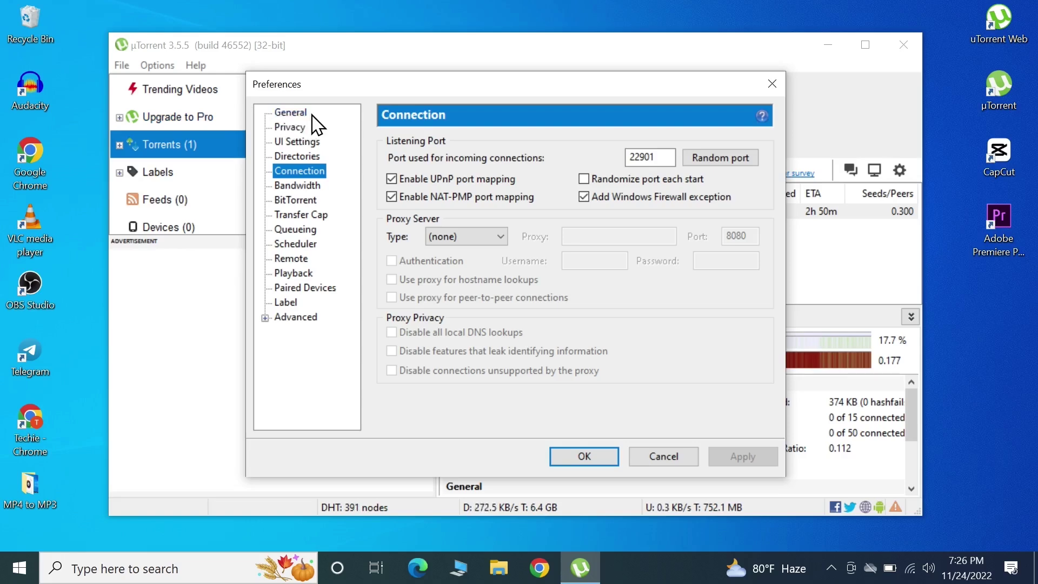
click(295, 113)
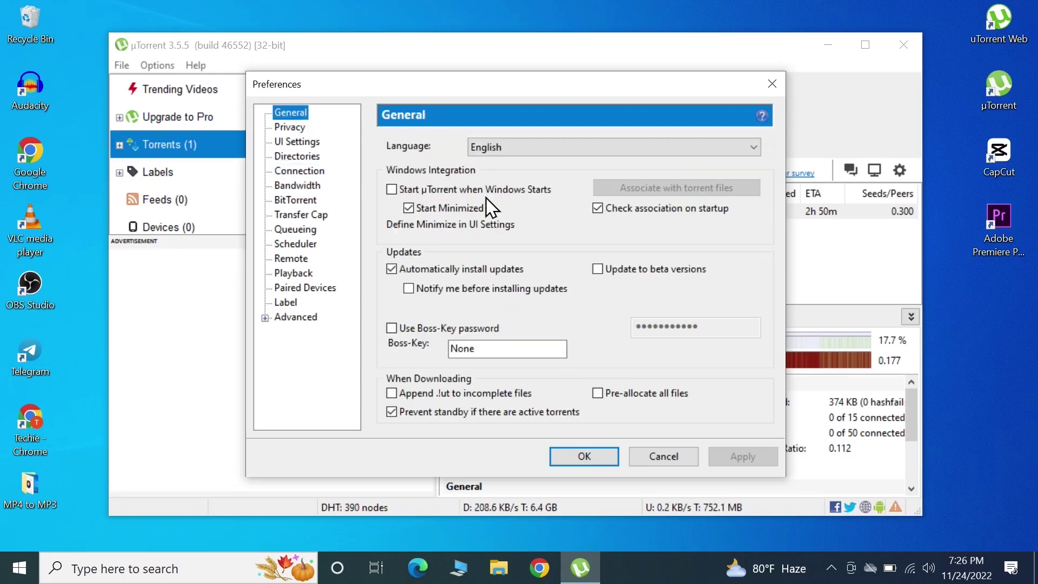
click(598, 393)
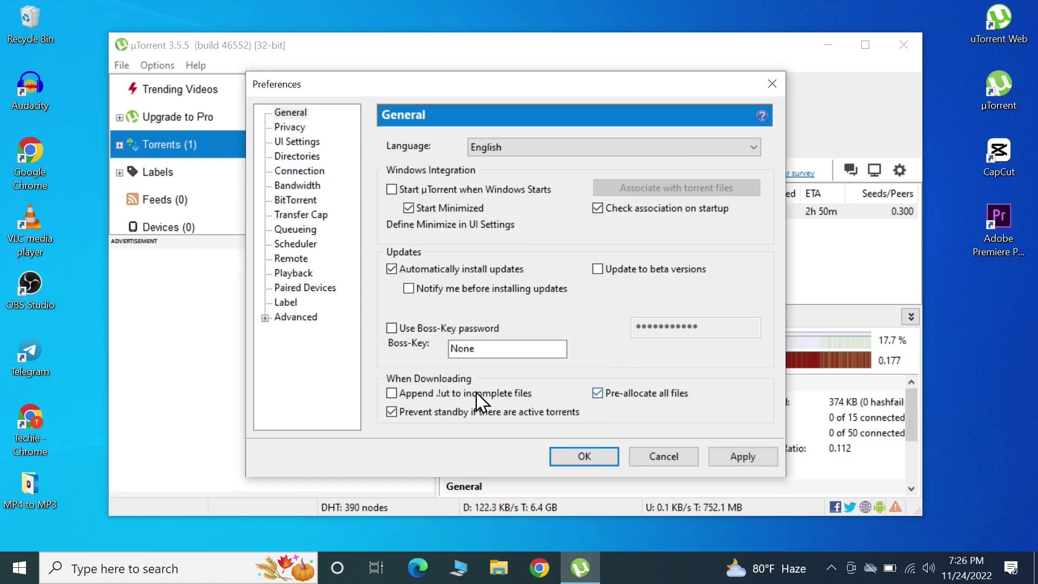
click(392, 393)
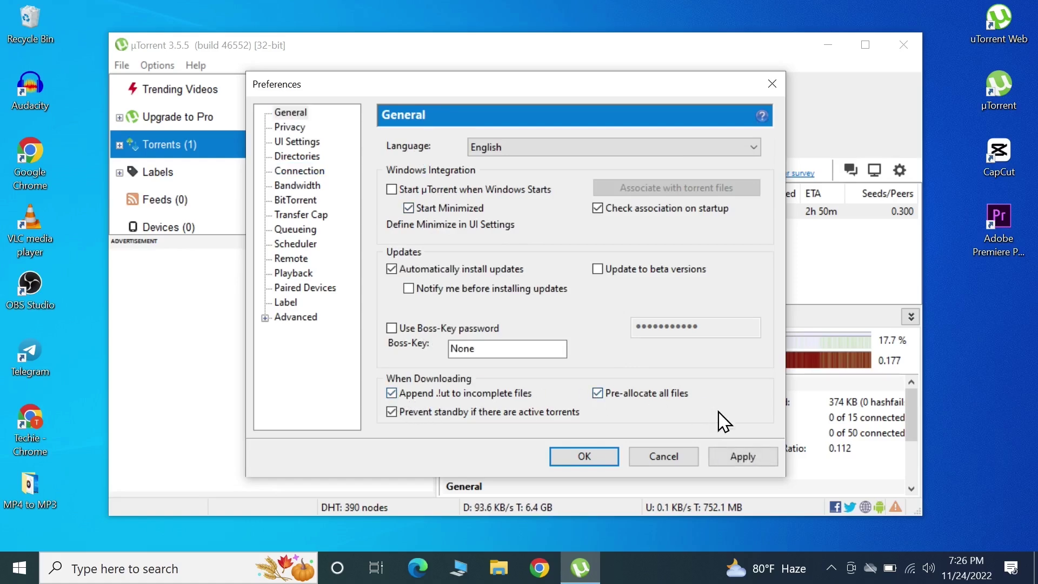
click(743, 458)
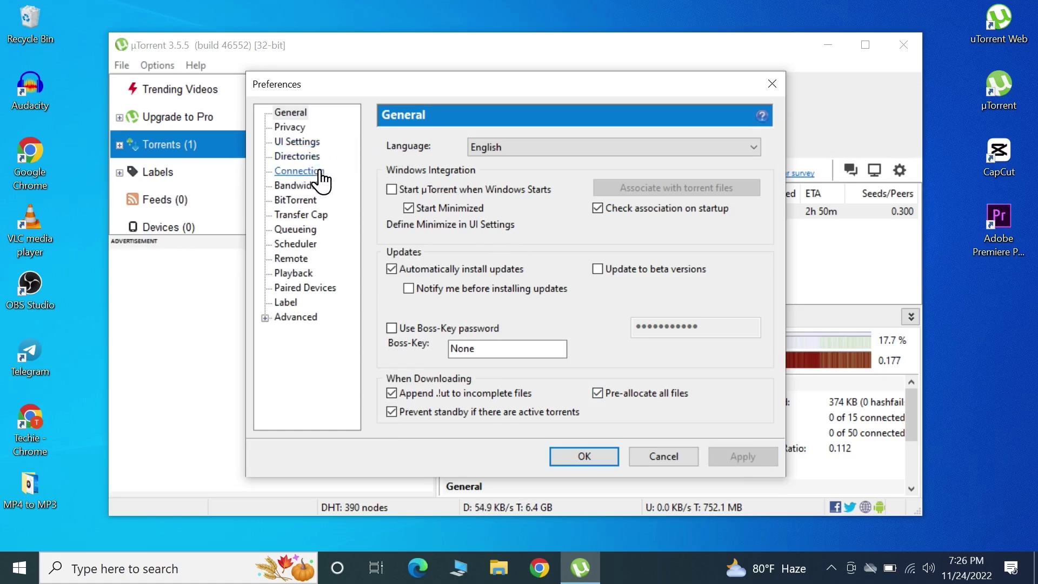
- Set the Connection page's listening port to 27773 and apply
click(299, 172)
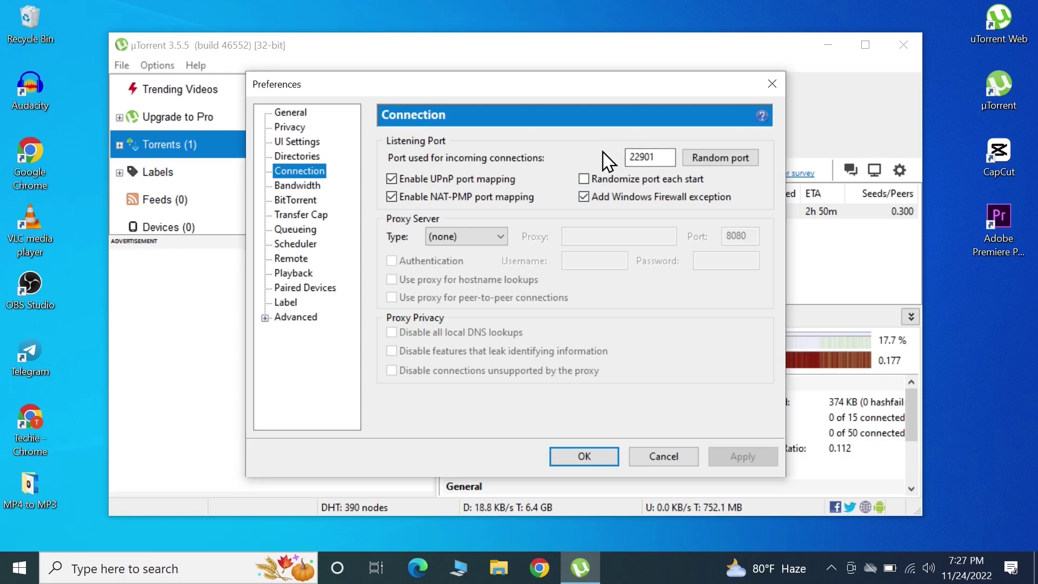
double_click(655, 158)
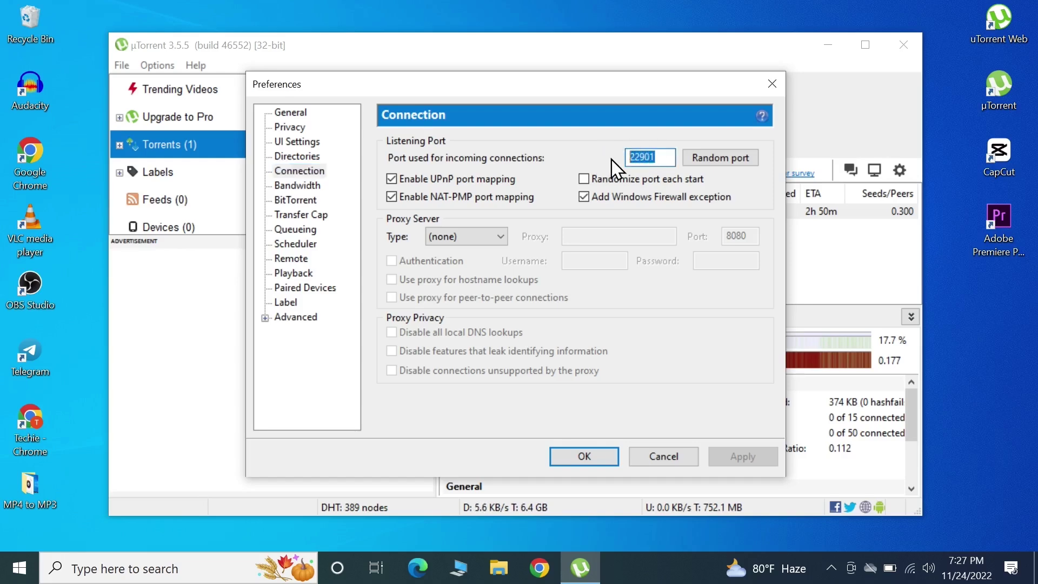
text(27773)
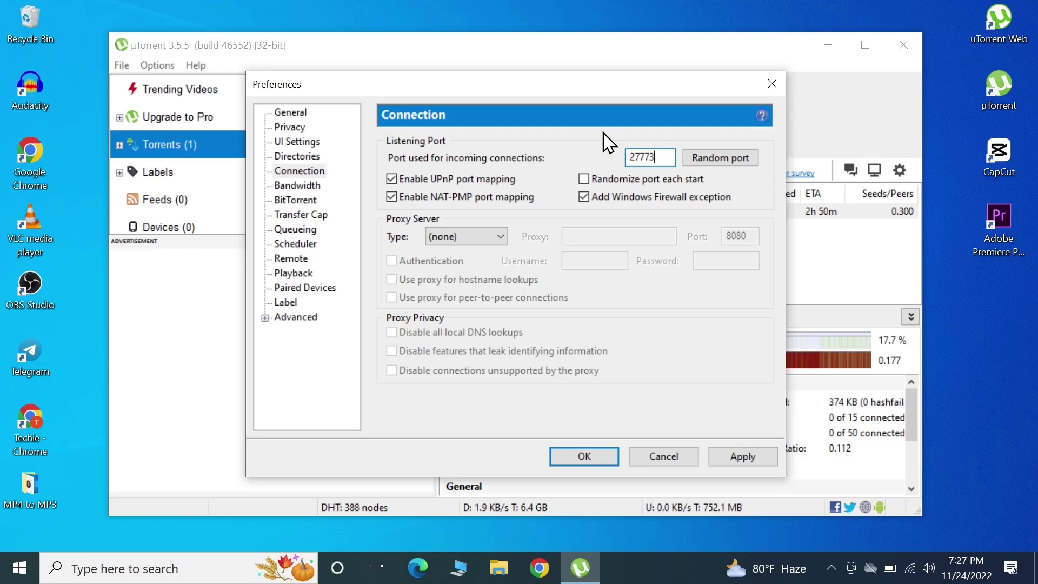
click(746, 461)
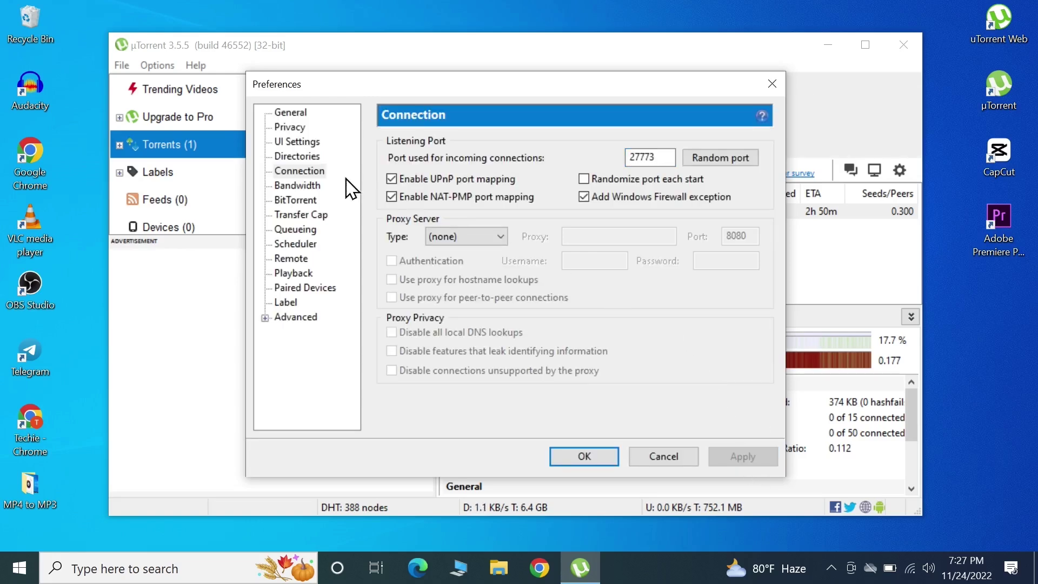
- Set upload rate 200 kB/s, global connections 500 and peers per torrent 100, then apply
click(298, 186)
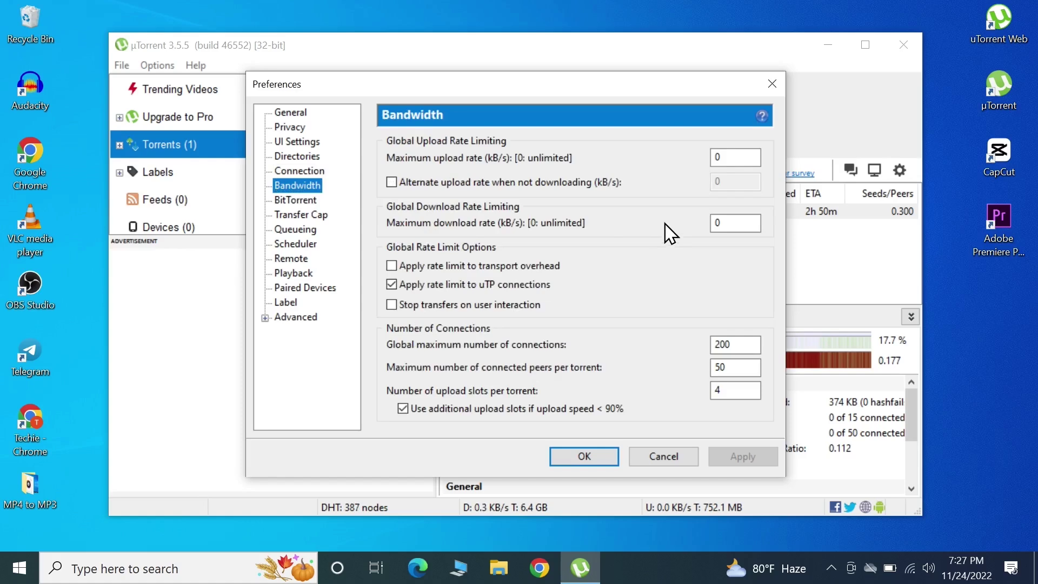
double_click(722, 157)
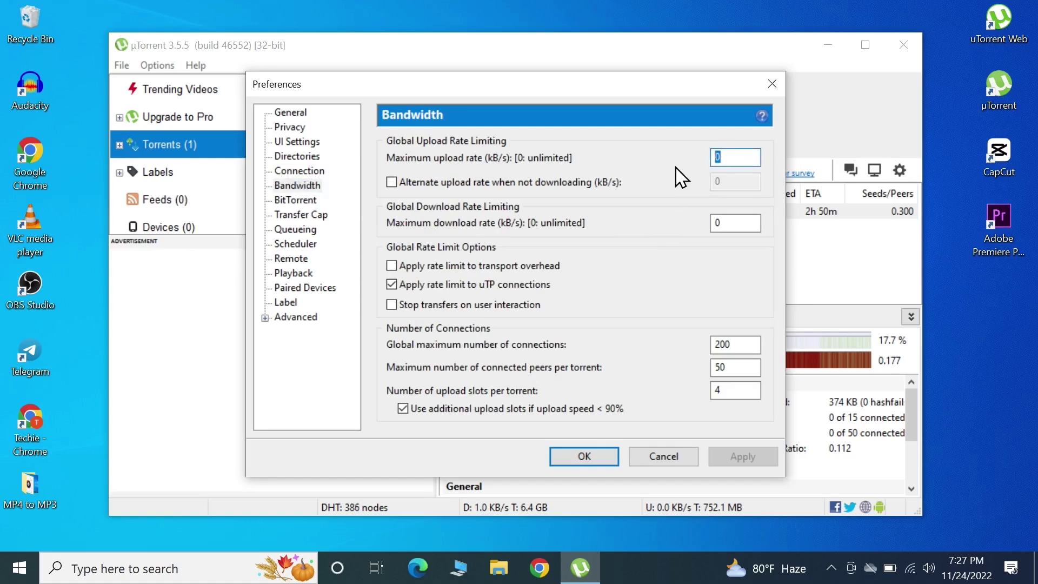
text(200)
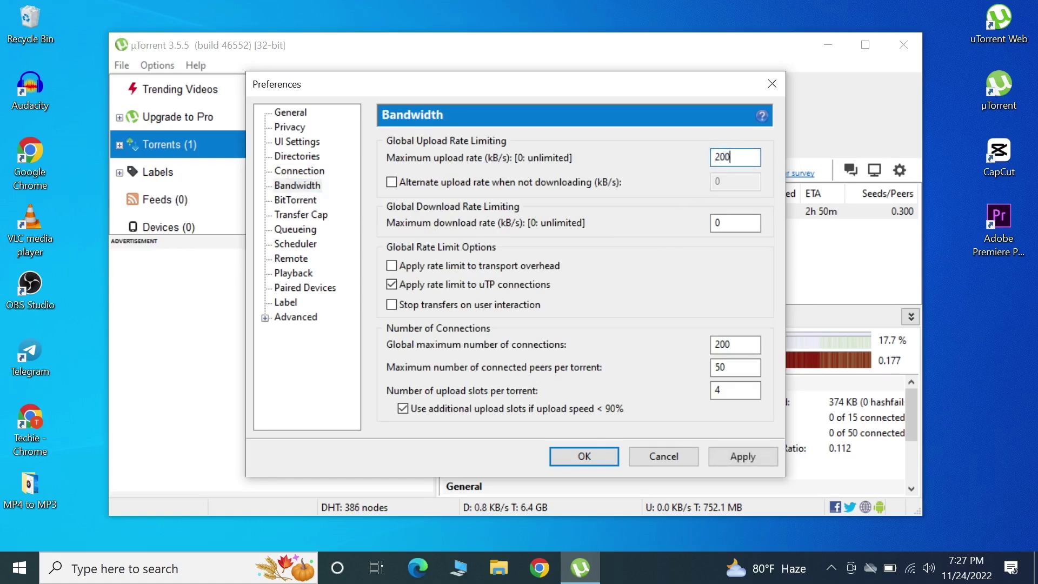
double_click(707, 223)
drag(721, 344, 707, 344)
text(5)
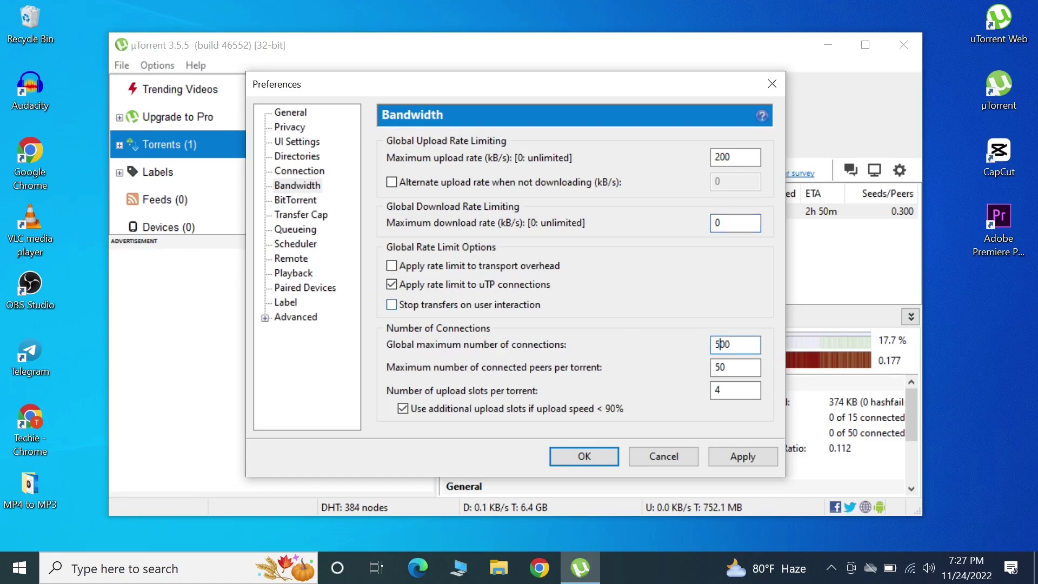
double_click(719, 367)
text(100)
click(748, 459)
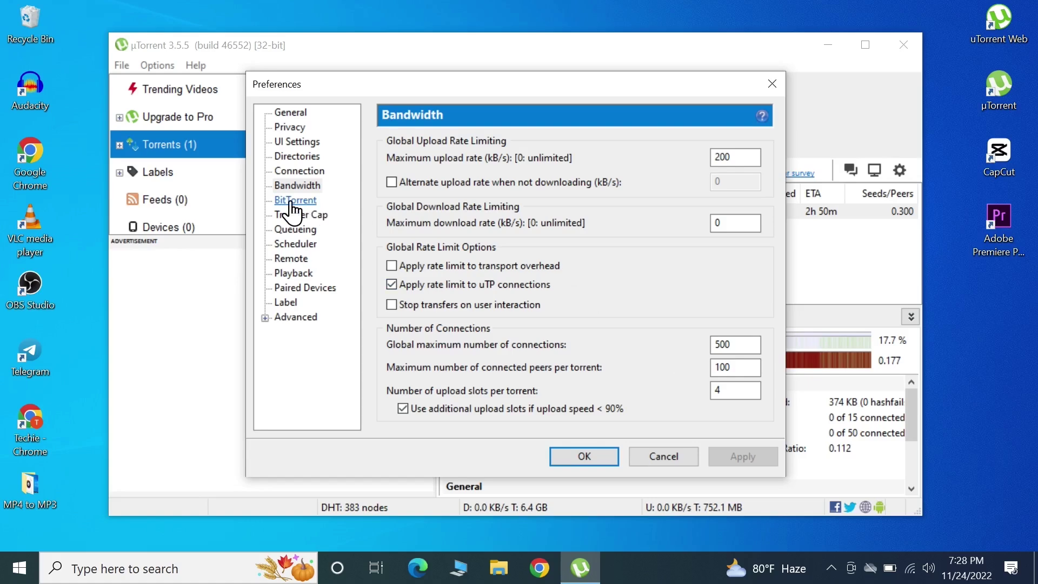
- Limit maximum active torrents and active downloads to 3 each on the Queueing page and apply
click(305, 230)
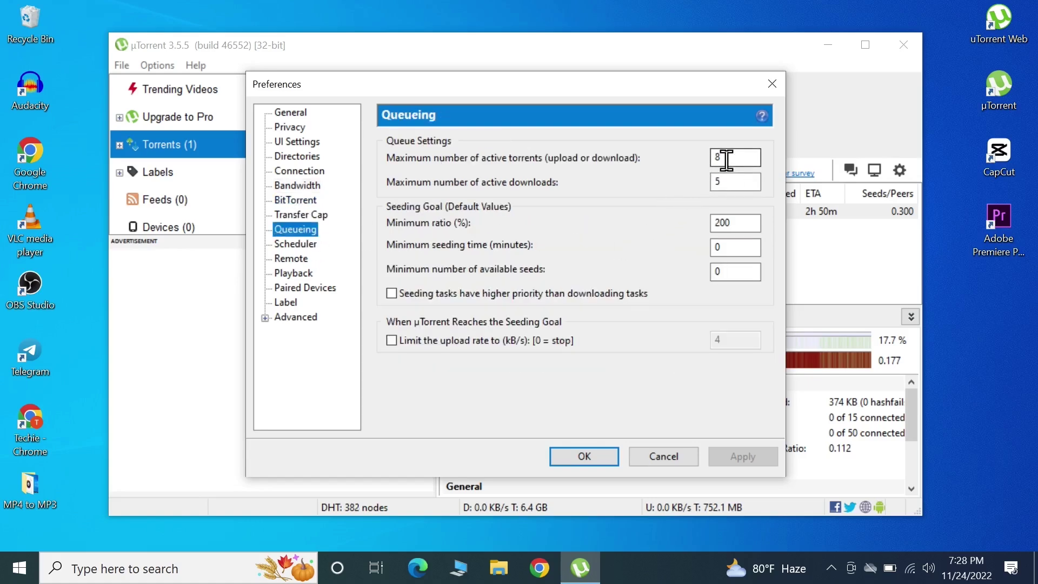
drag(726, 158, 709, 157)
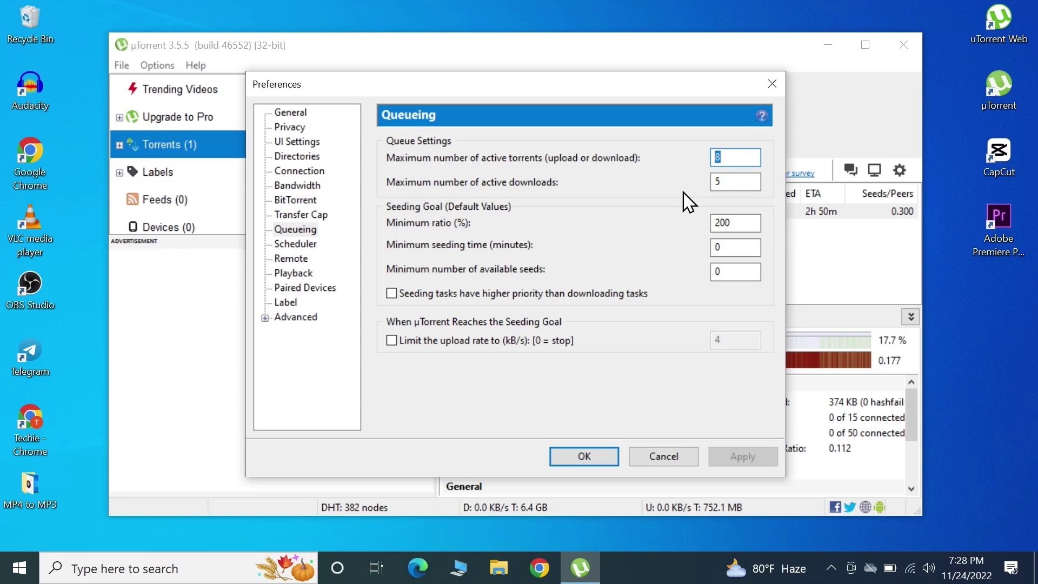
text(3)
double_click(723, 182)
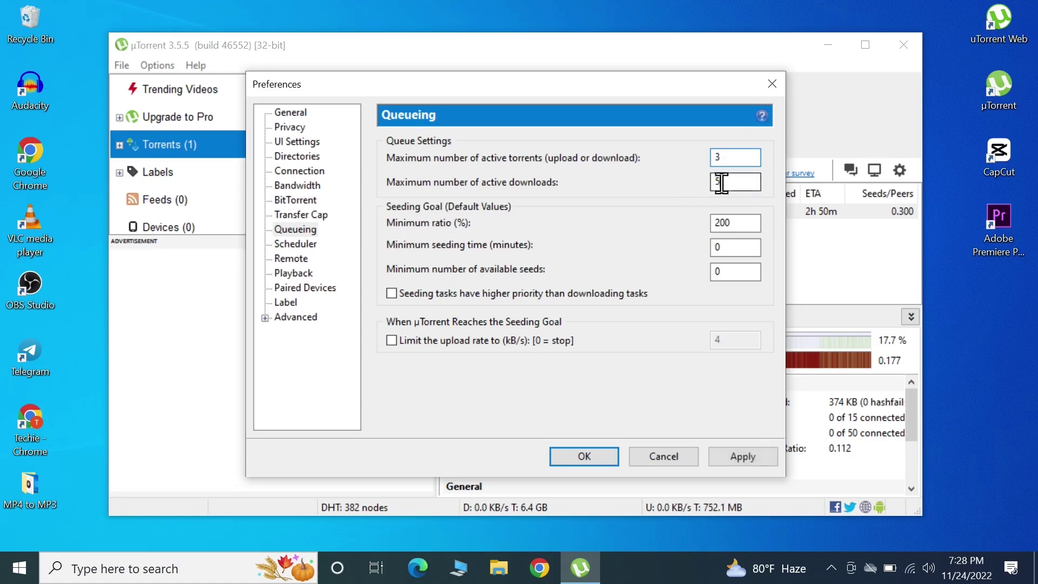
text(3)
click(743, 459)
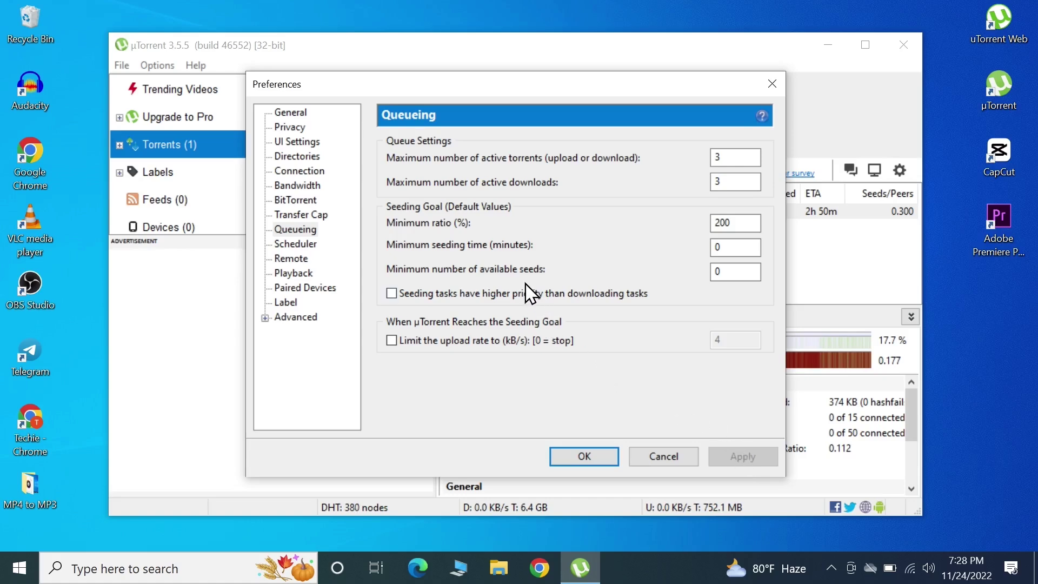
- Filter the Advanced options by 'dht' and change dht.rate from -1 to 2
click(295, 317)
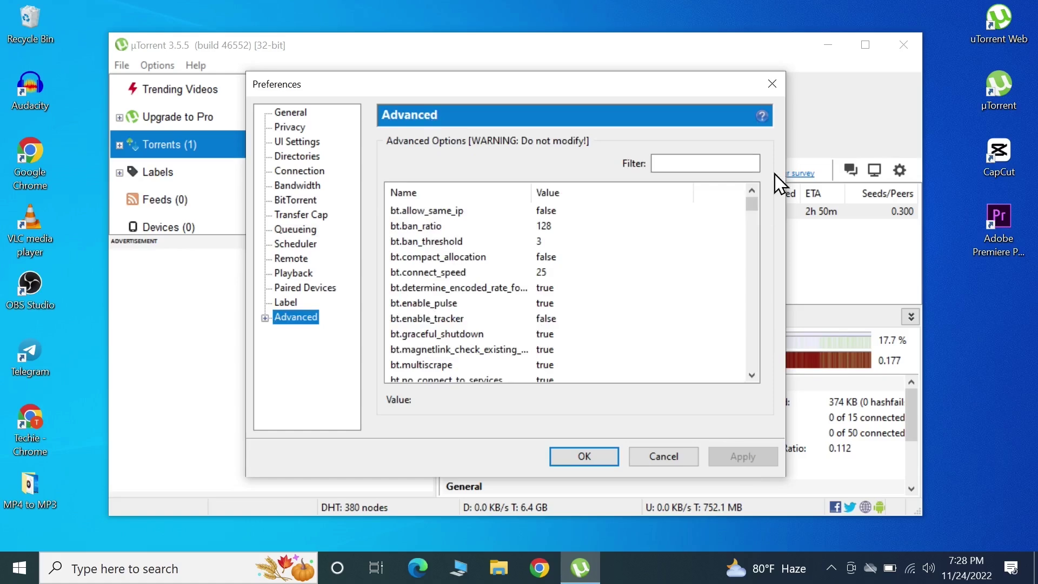
click(702, 162)
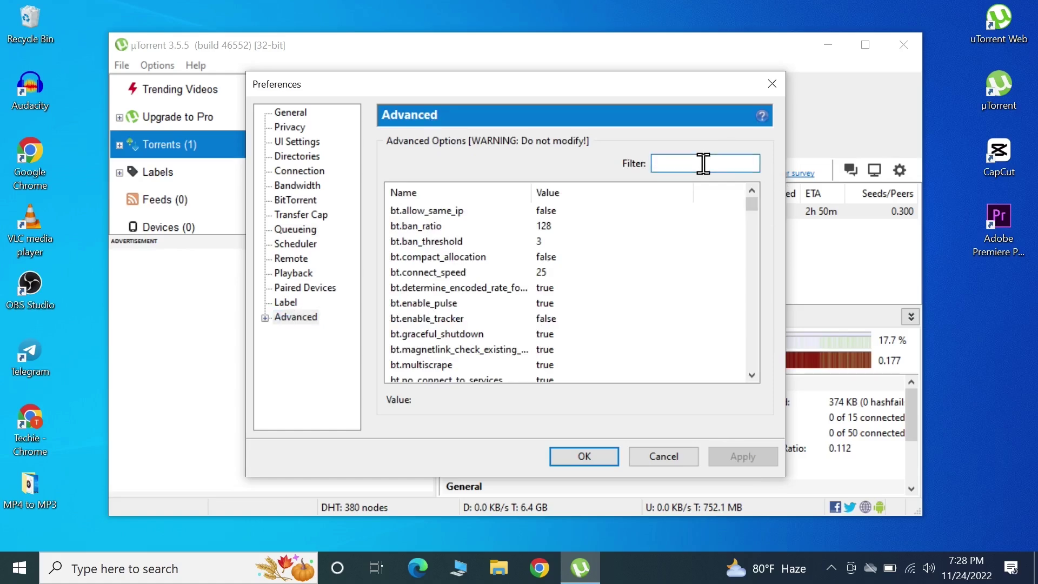
text(dht)
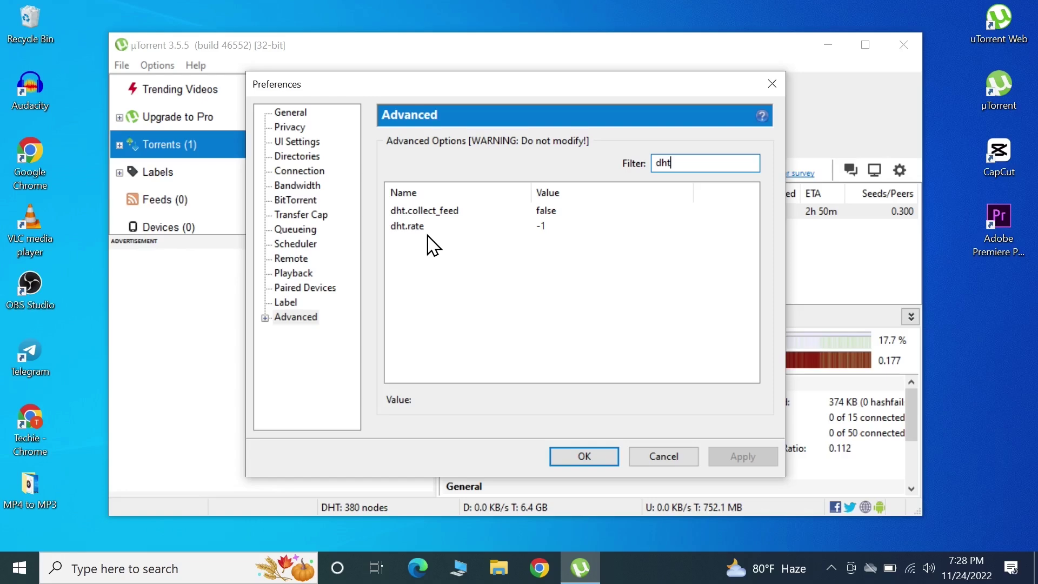
click(423, 228)
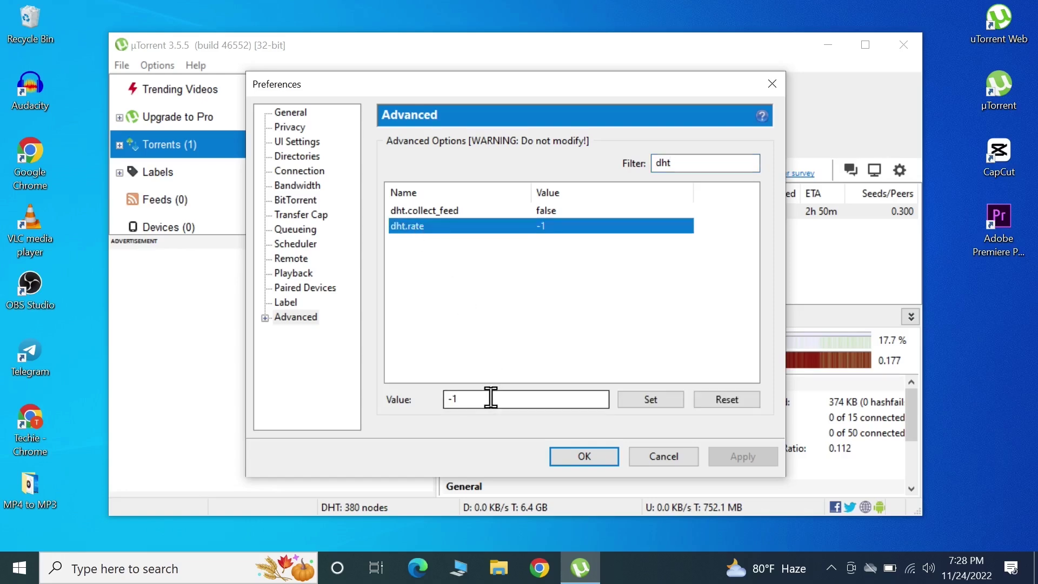
drag(490, 397, 326, 424)
text(2)
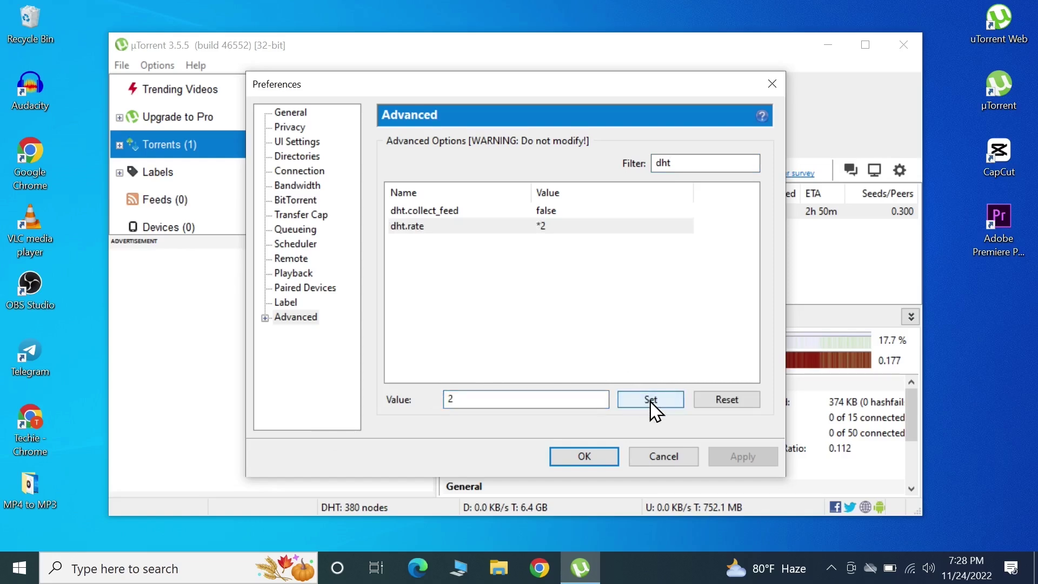
- Filter by 'rss' and set rss.update_interval from 15 to 20
drag(691, 162, 642, 172)
key(BackSpace)
text(rss)
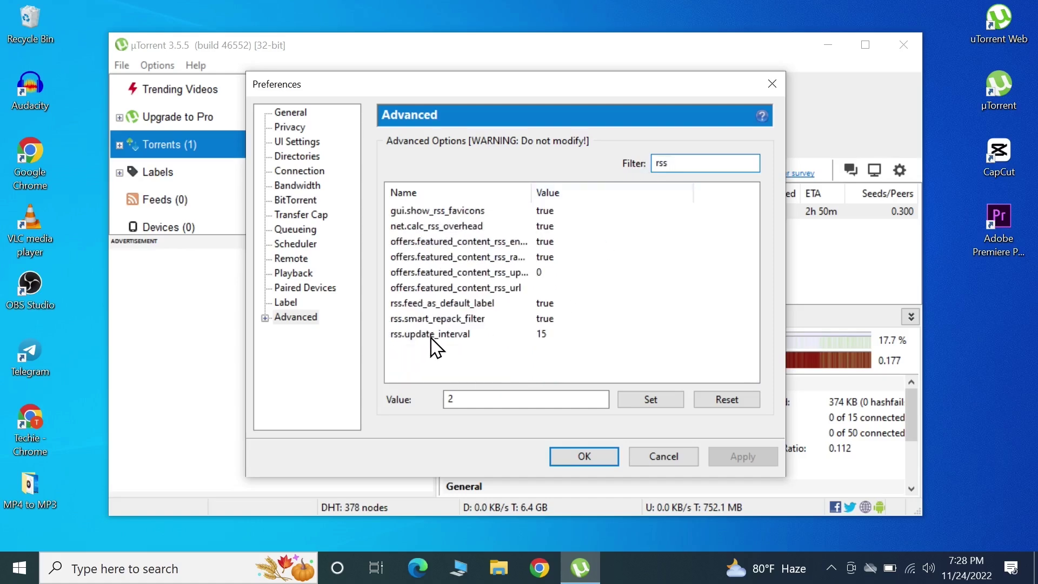
click(435, 333)
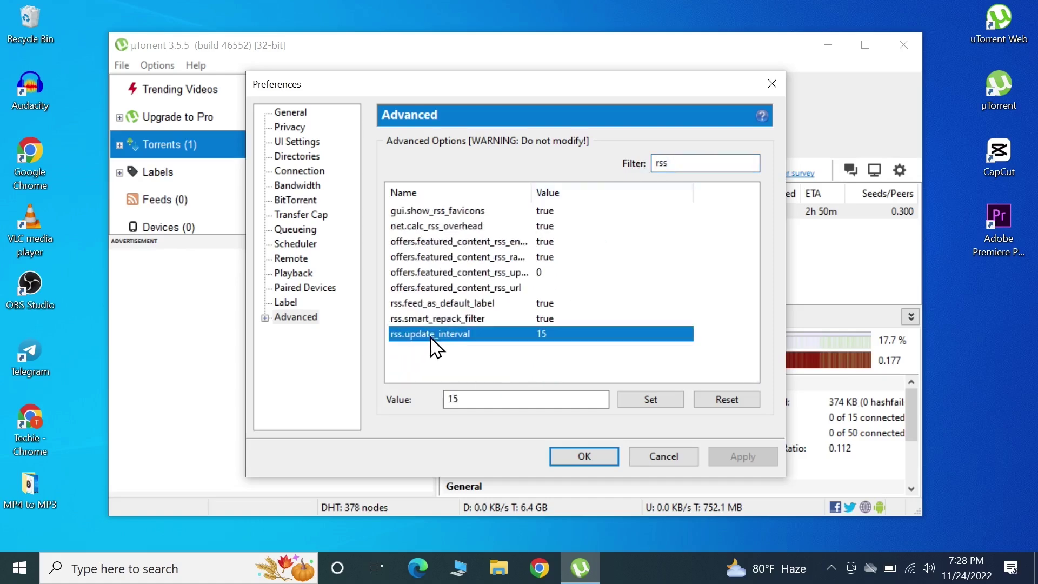
double_click(450, 398)
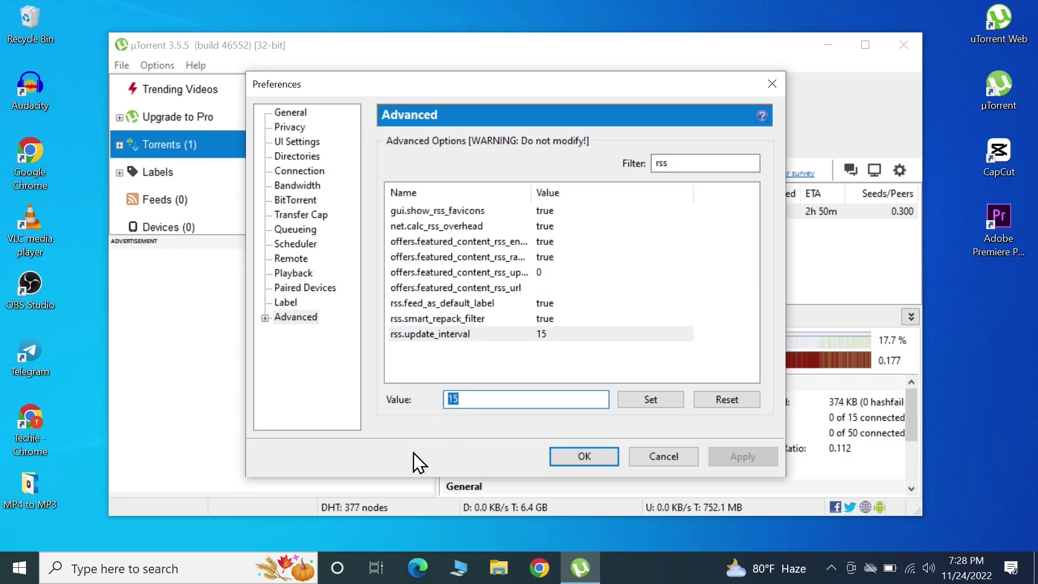
text(20)
click(660, 407)
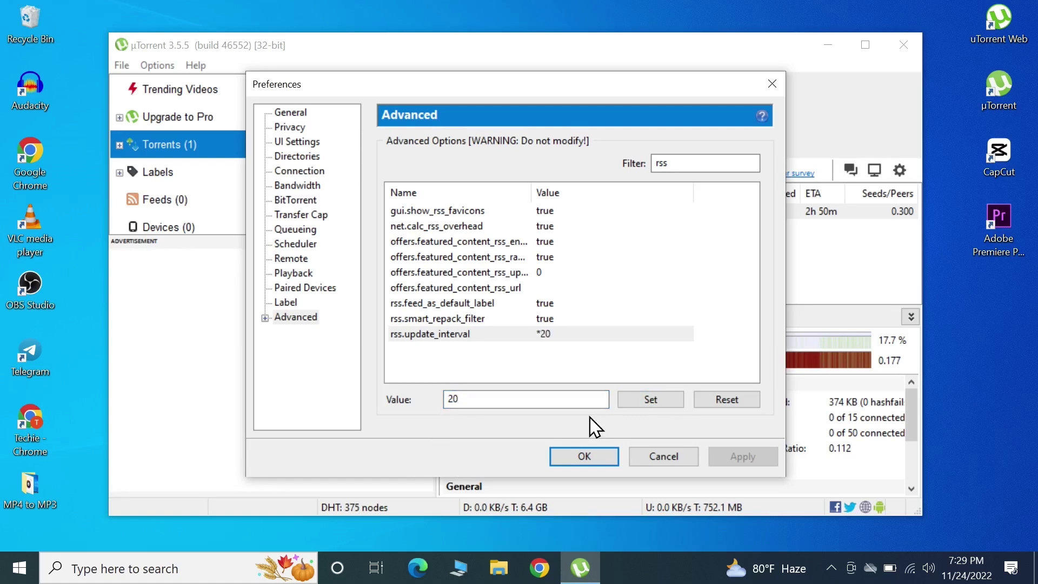
- Review the General, Connection, Bandwidth and Queueing preference pages
click(289, 114)
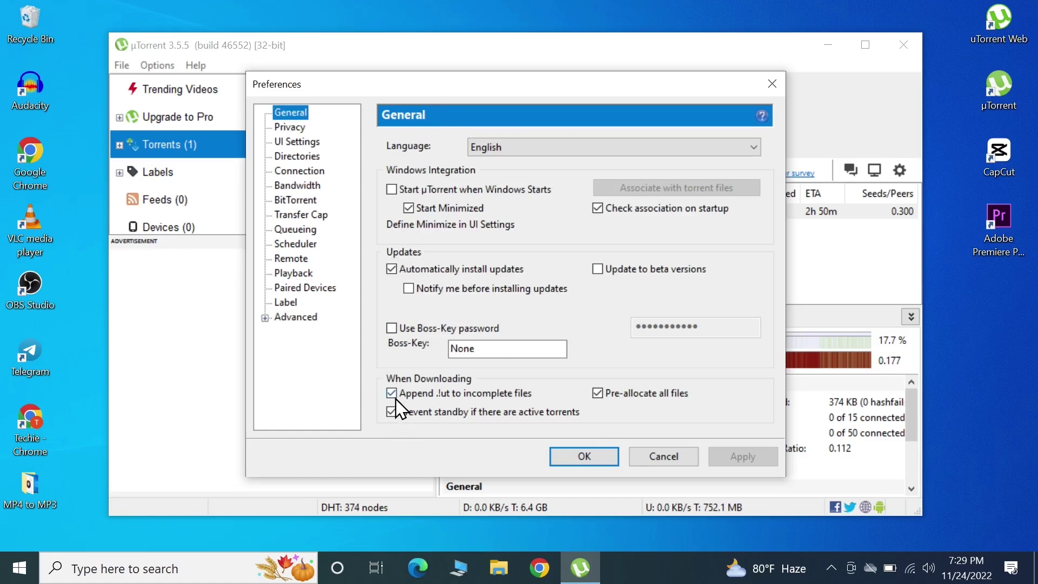
click(305, 171)
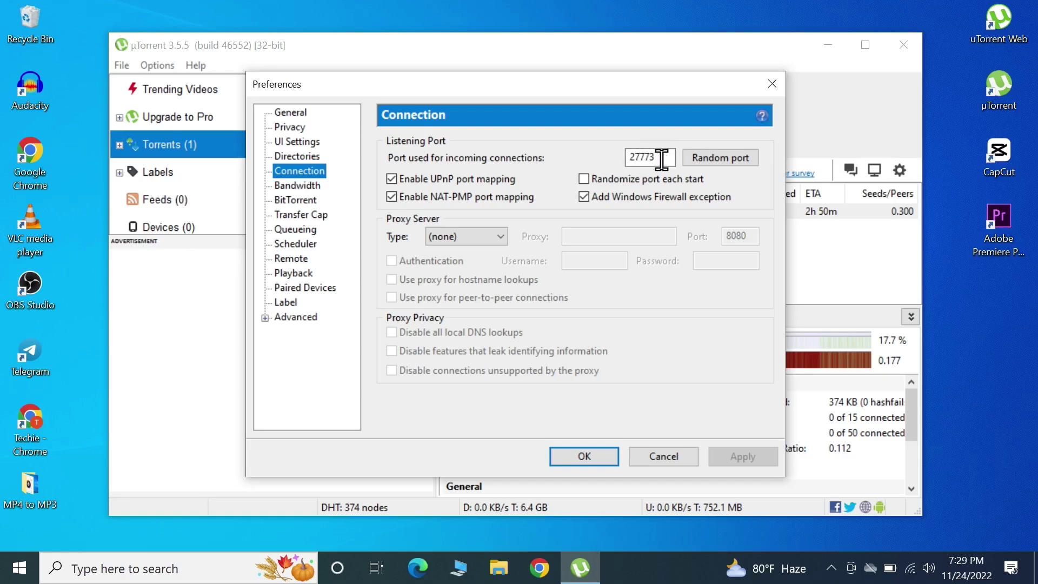
click(302, 187)
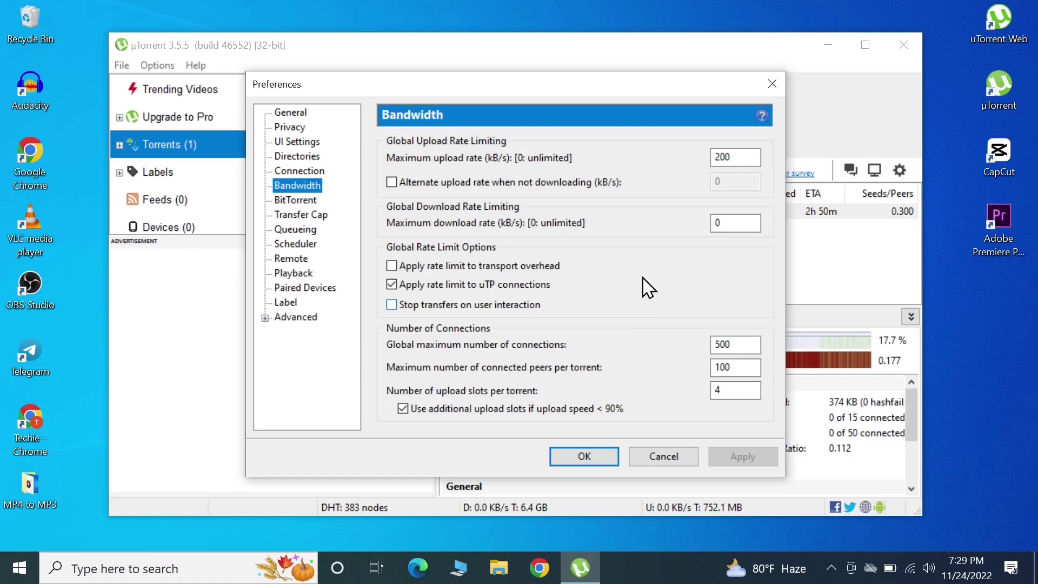
click(313, 231)
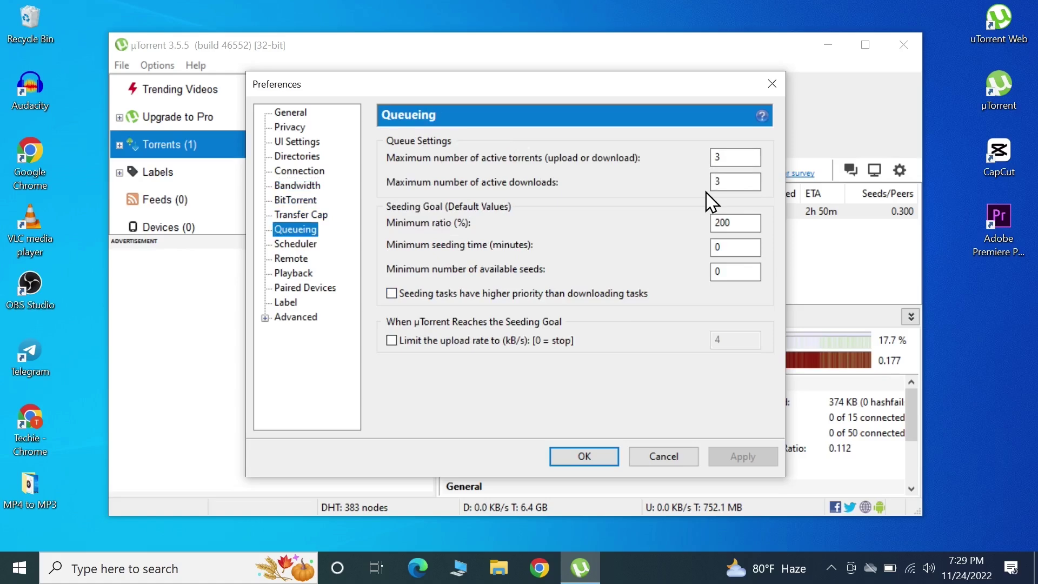
- Return to Advanced and filter by 'dht' again, showing dht.rate at 2
click(307, 323)
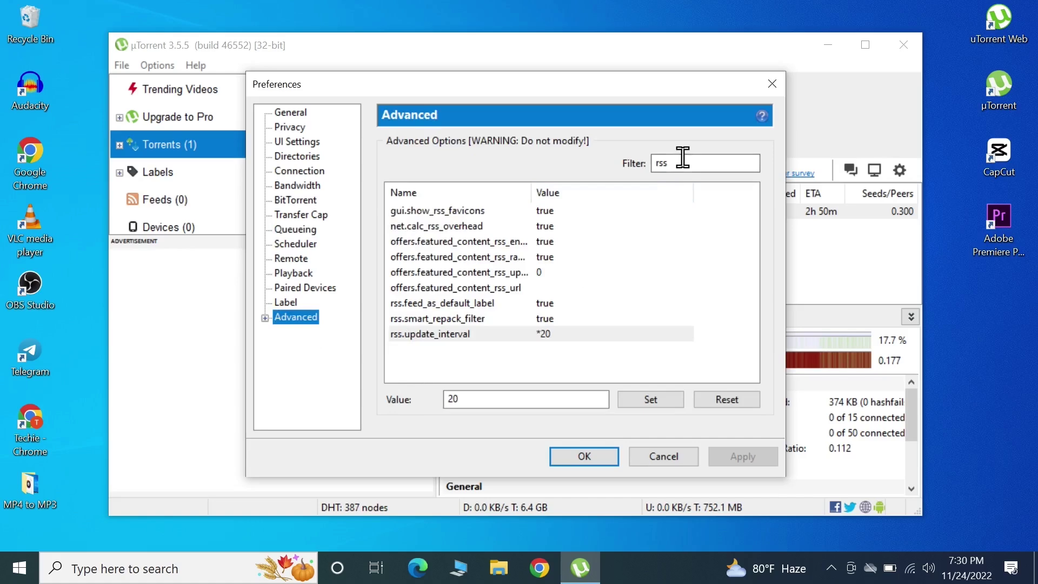
drag(685, 160, 627, 173)
key(BackSpace)
text(dht)
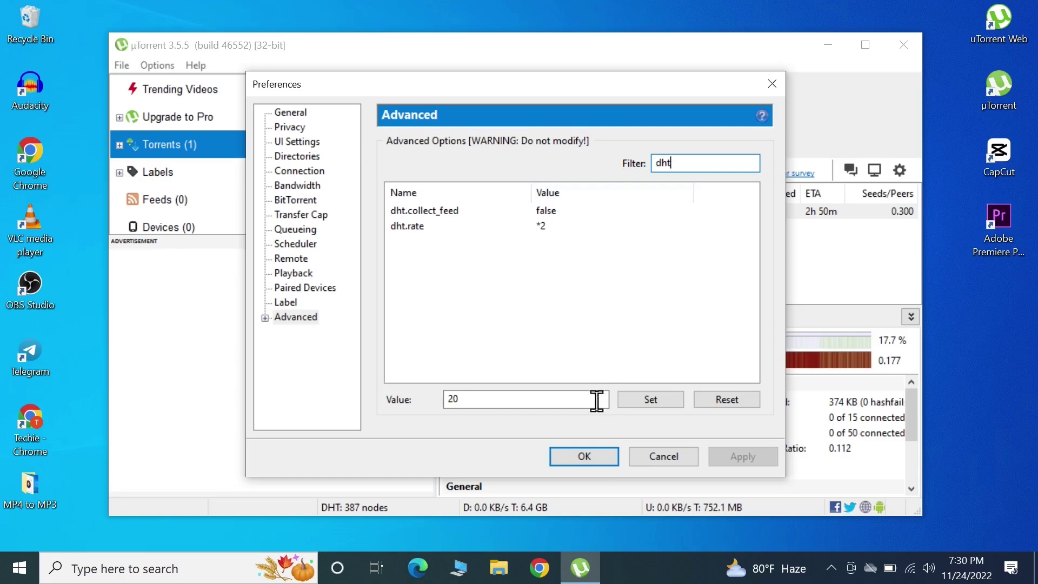
- Close Preferences with OK and force-start the torrent, now downloading at 3.0 MB/s
click(613, 461)
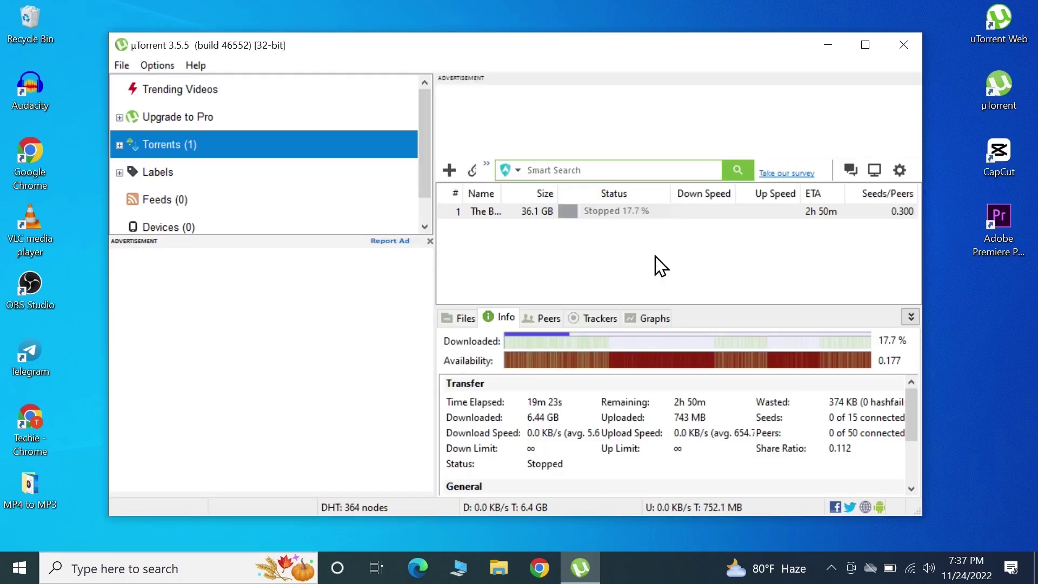
right_click(636, 222)
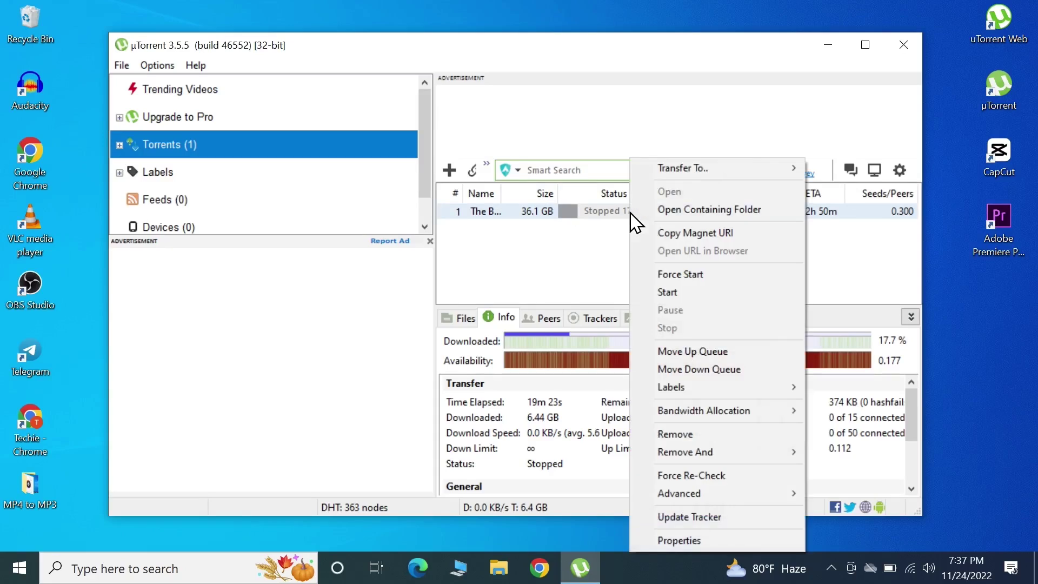
click(559, 250)
click(628, 212)
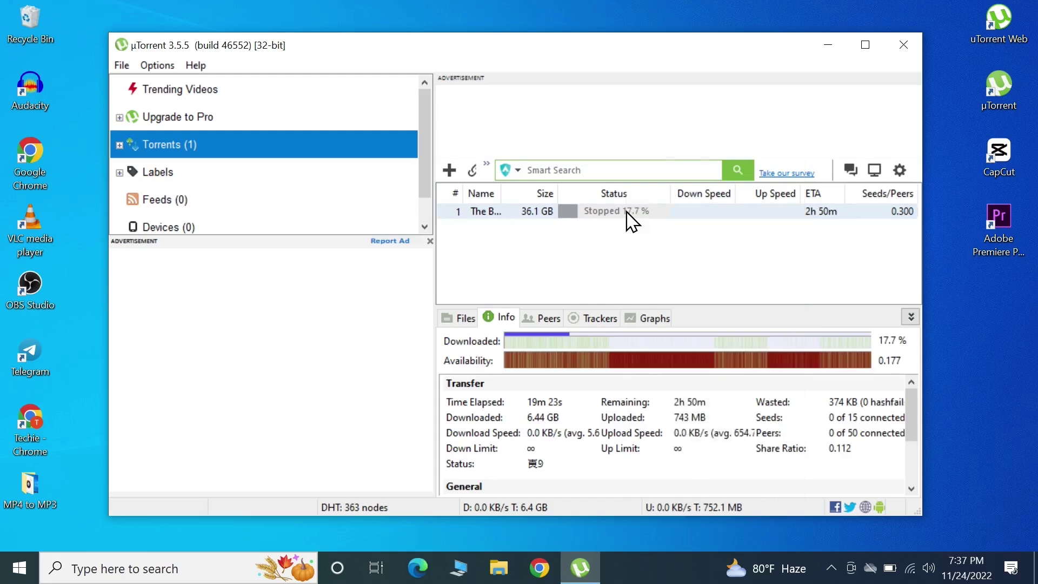
right_click(626, 212)
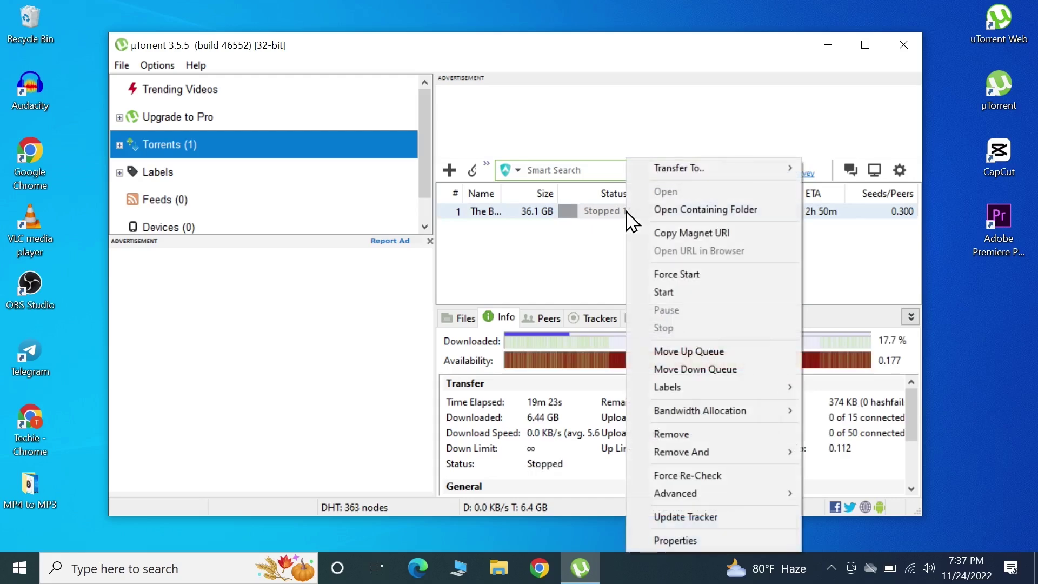
click(676, 275)
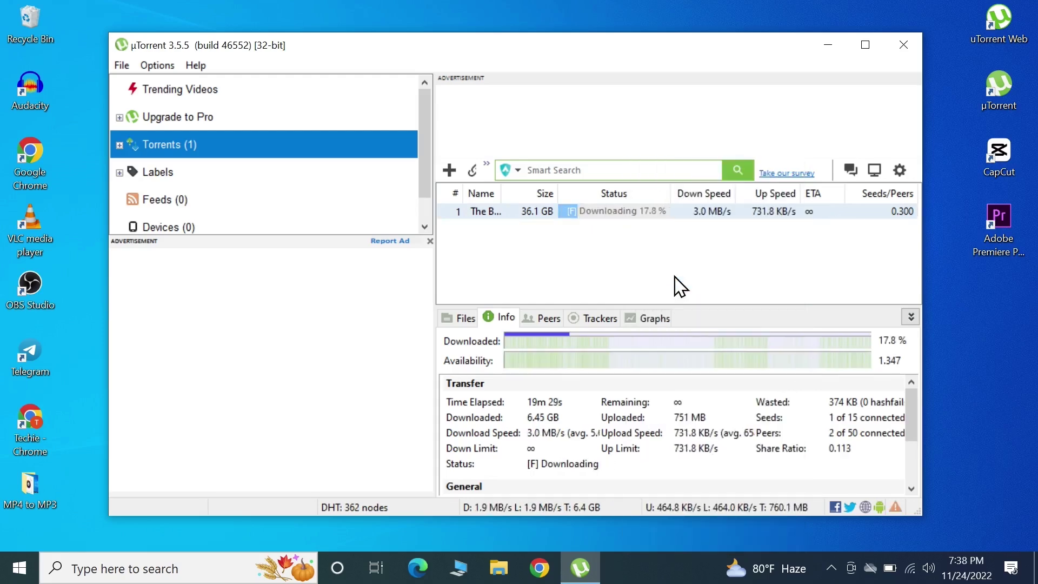